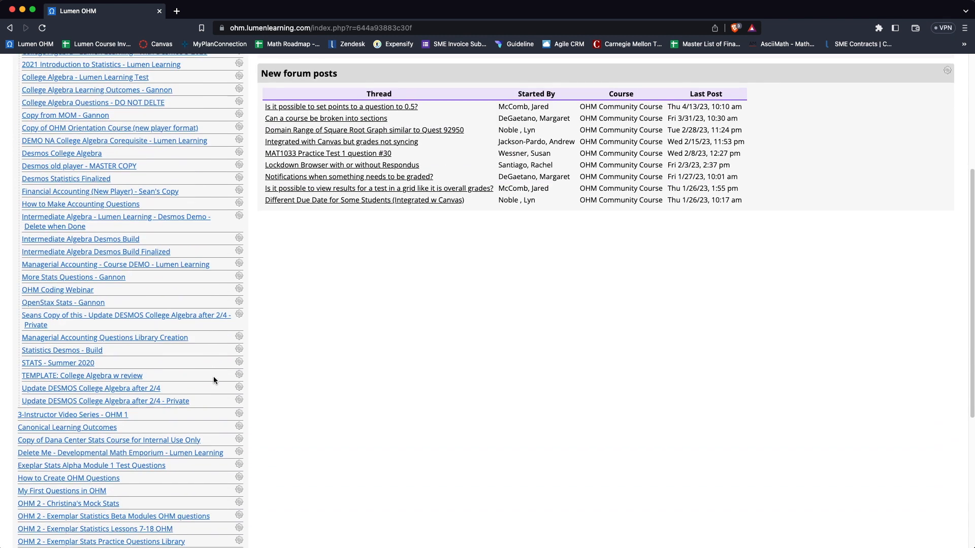
Open the OHM Coding Webinar course from the list of courses being taught
scroll(213, 376, up, 12)
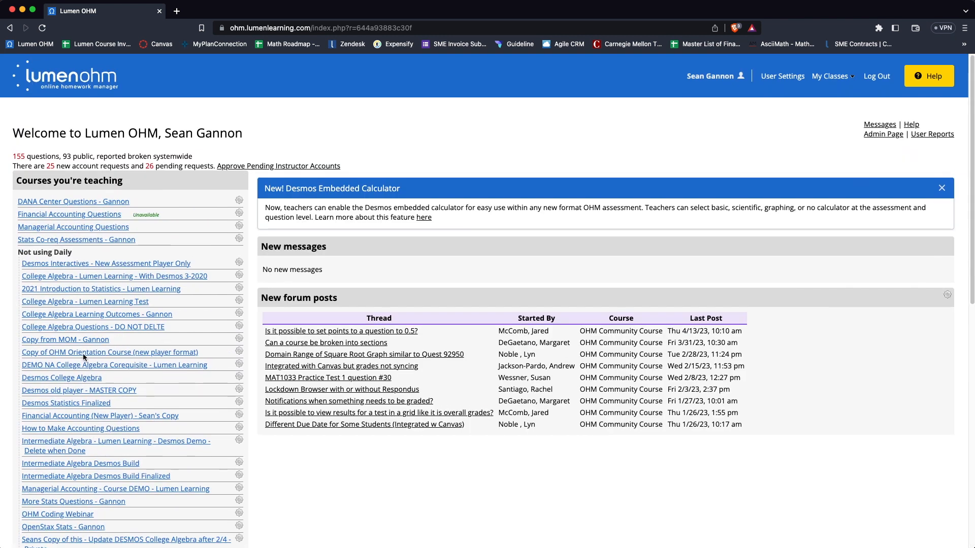
scroll(186, 361, down, 3)
scroll(186, 361, down, 3)
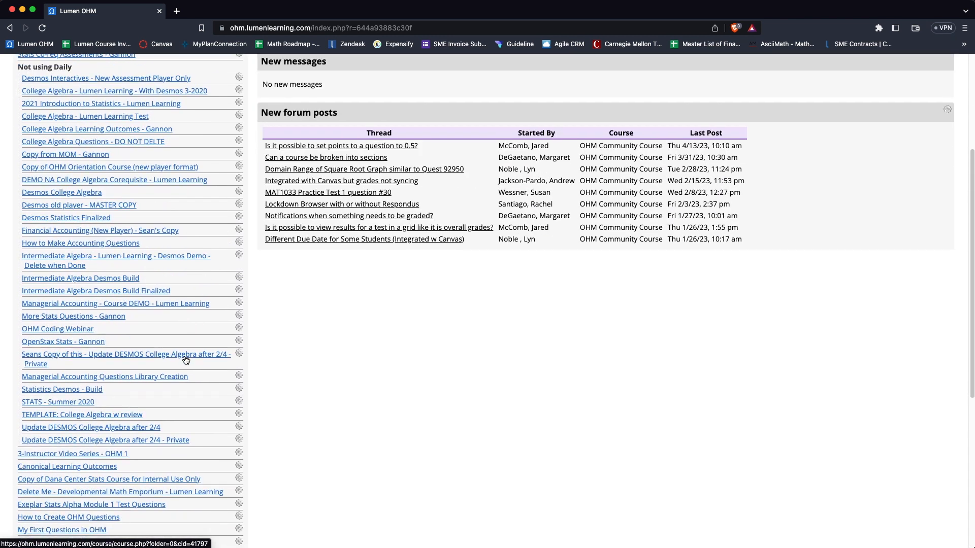
scroll(185, 361, down, 2)
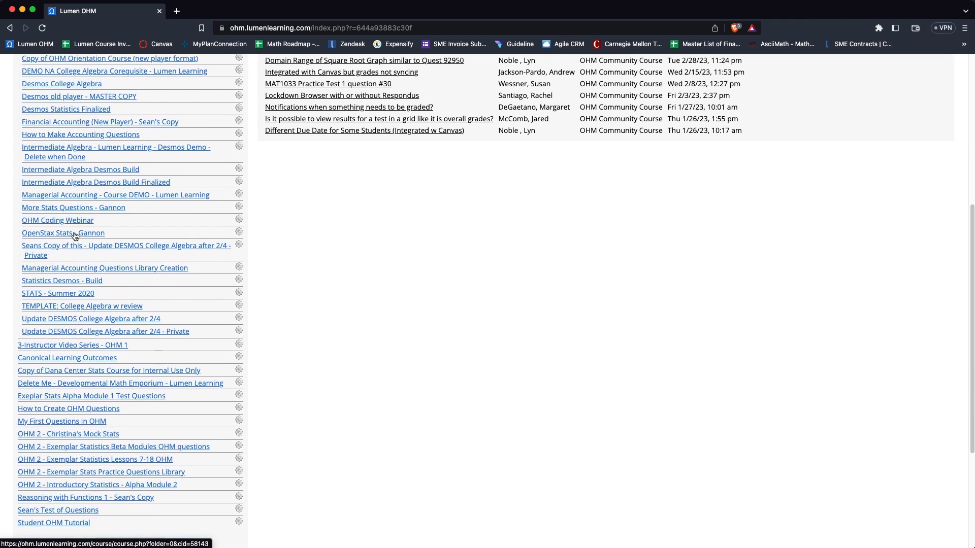
click(77, 224)
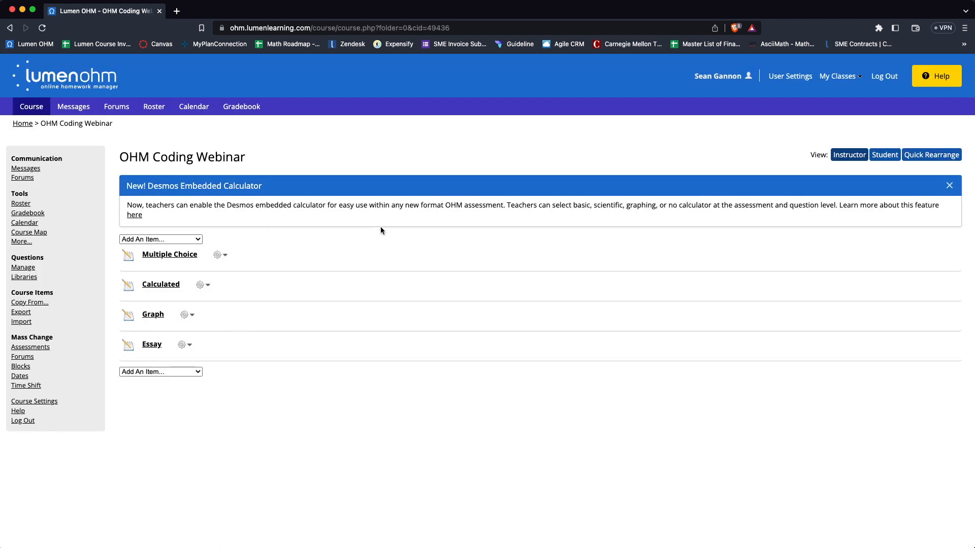
Add a new assessment at the end of the course items and name it Testing
click(195, 372)
click(193, 373)
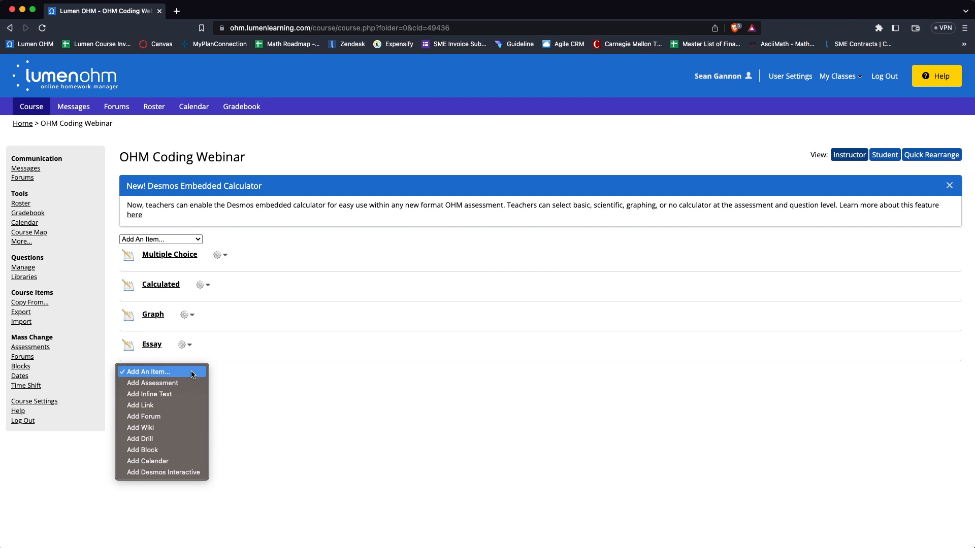
click(192, 384)
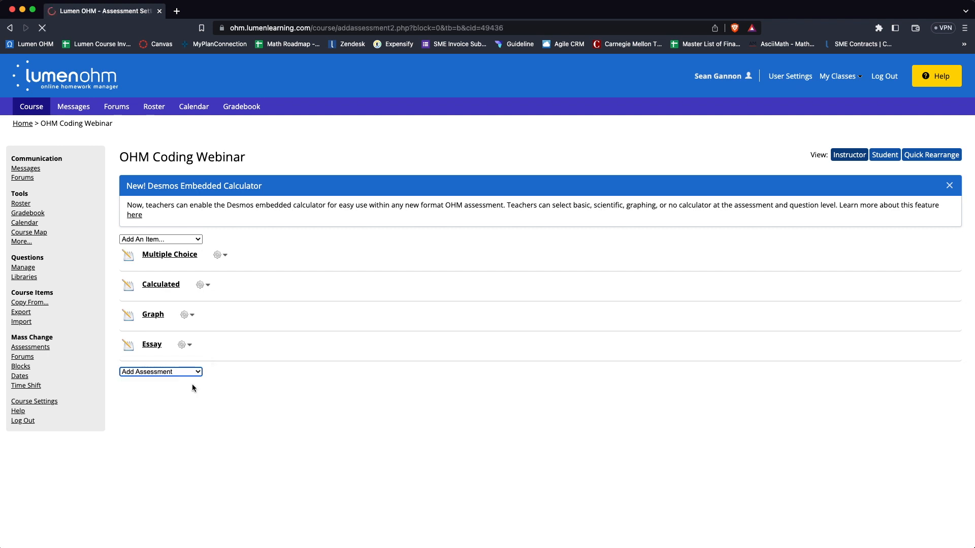
click(202, 195)
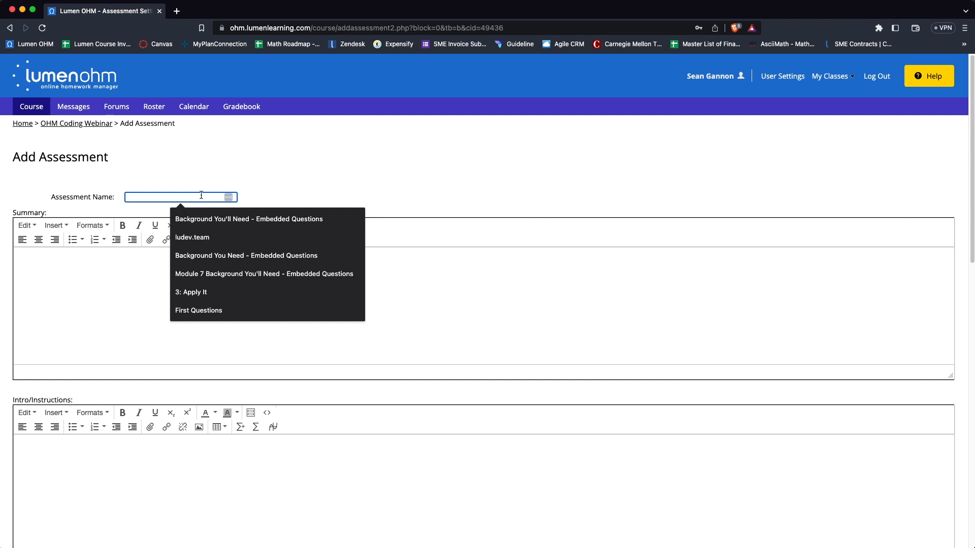
text(Testing)
click(315, 133)
Set the assessment to be available always until end date and always after start date, and create it with the default core options
scroll(230, 297, down, 1)
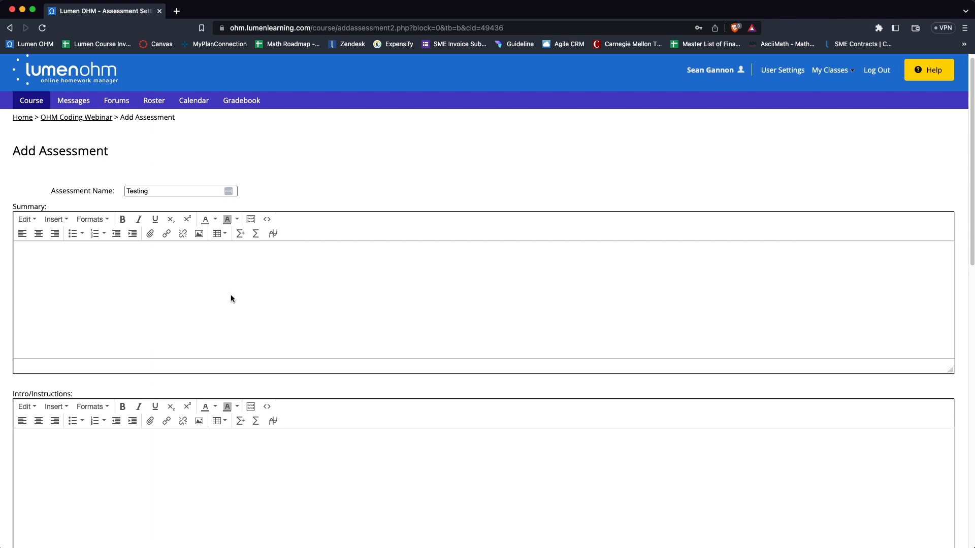
scroll(230, 295, down, 4)
scroll(230, 298, up, 3)
scroll(231, 298, down, 7)
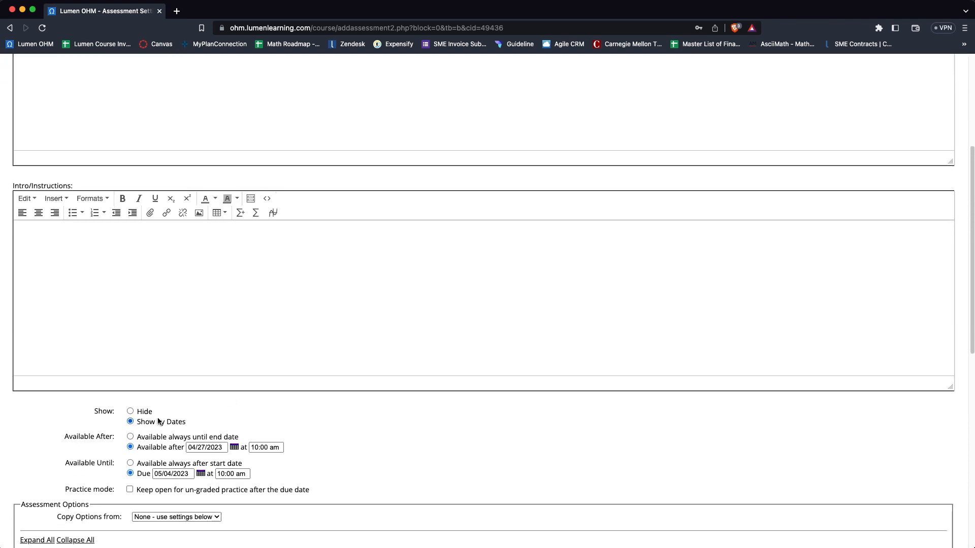
click(162, 438)
click(162, 464)
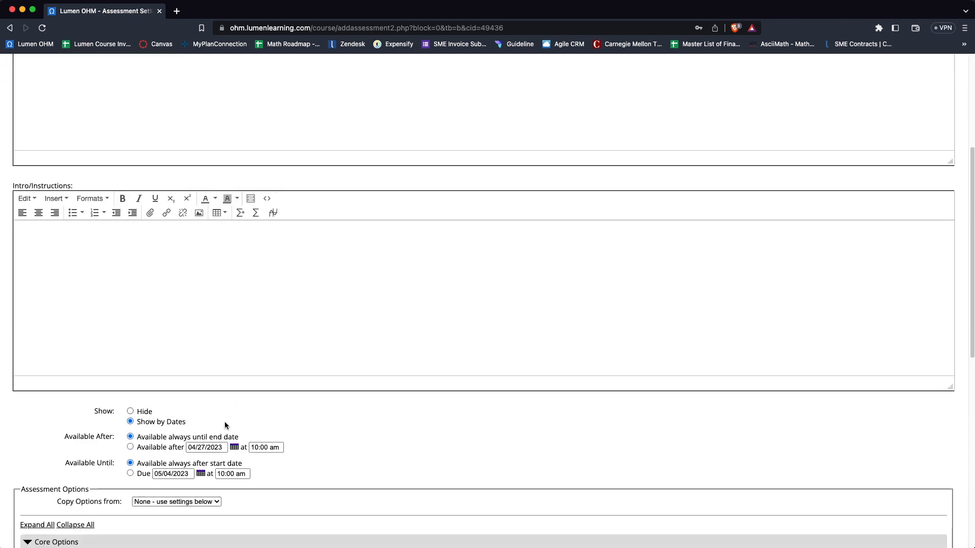
scroll(304, 400, down, 4)
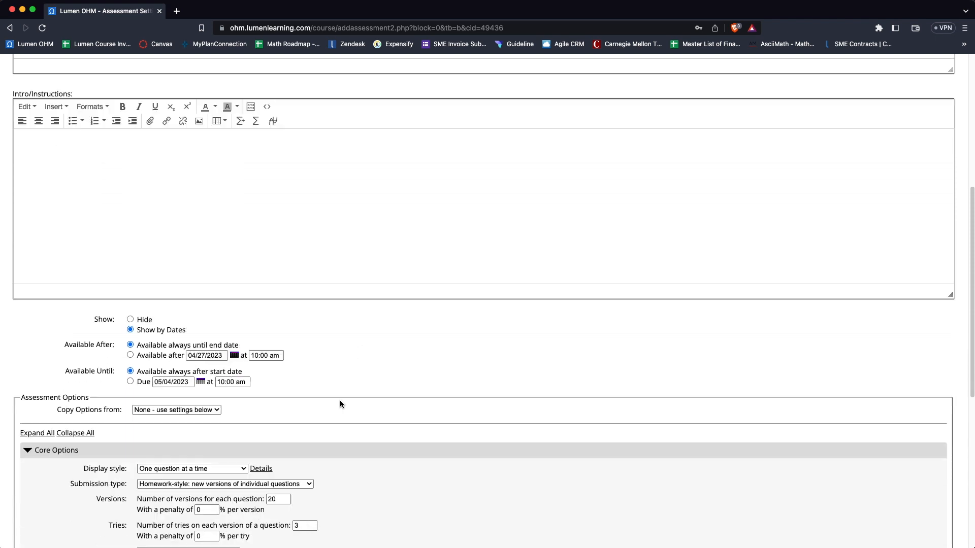
scroll(340, 403, down, 10)
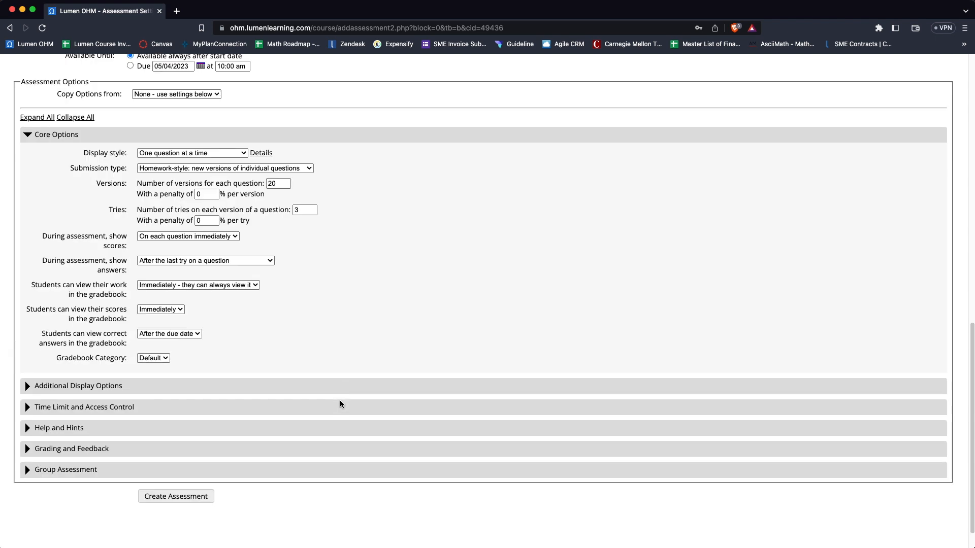
click(206, 497)
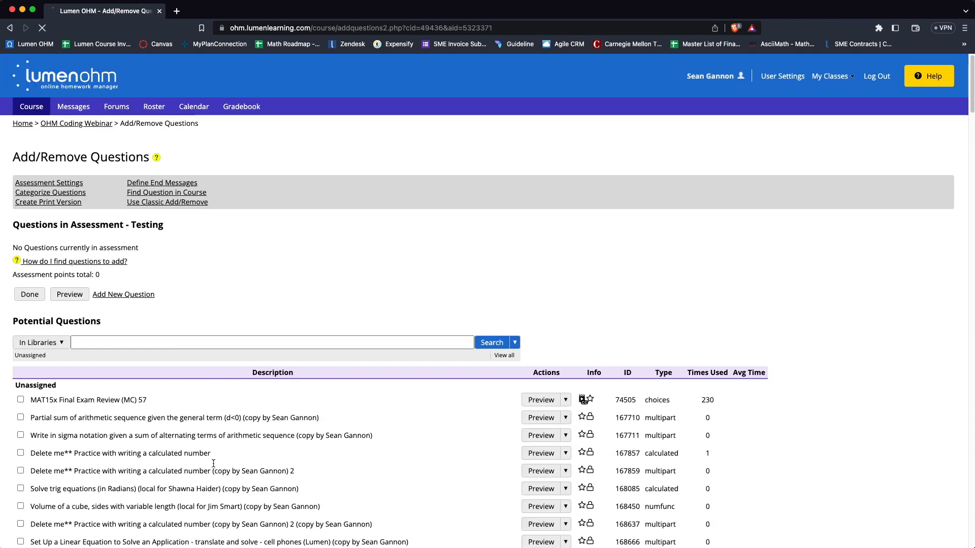
Search all question libraries for "Quadratics" among the potential questions
scroll(285, 303, down, 1)
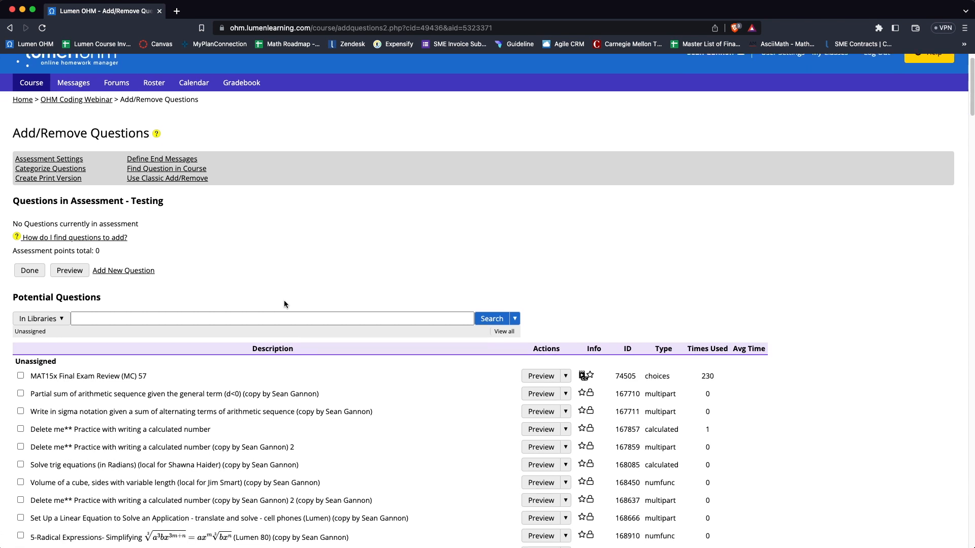
scroll(284, 304, down, 1)
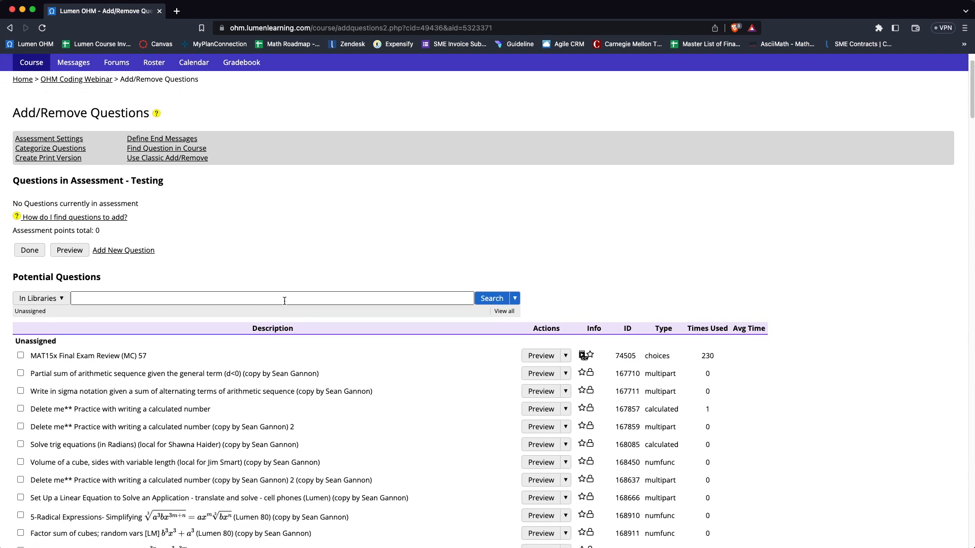
click(38, 301)
click(41, 314)
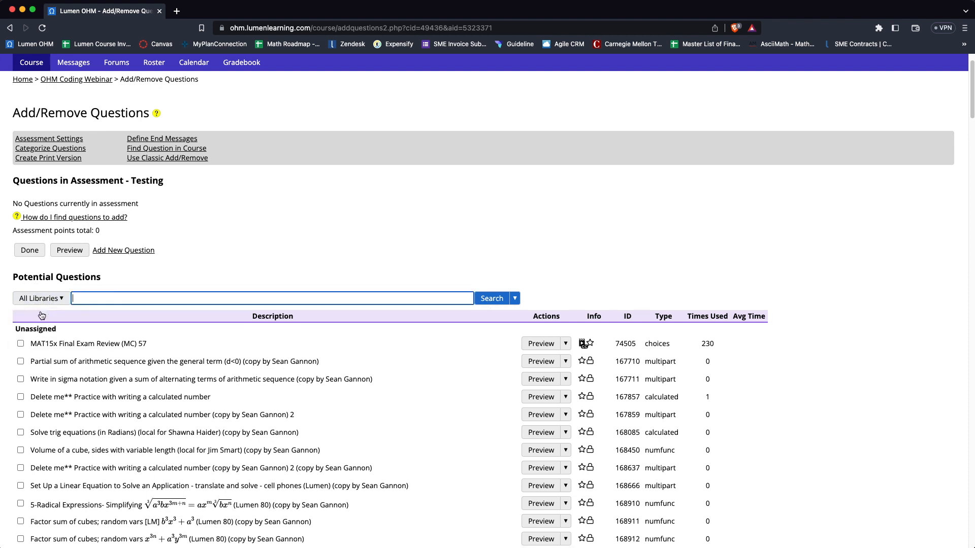
click(102, 301)
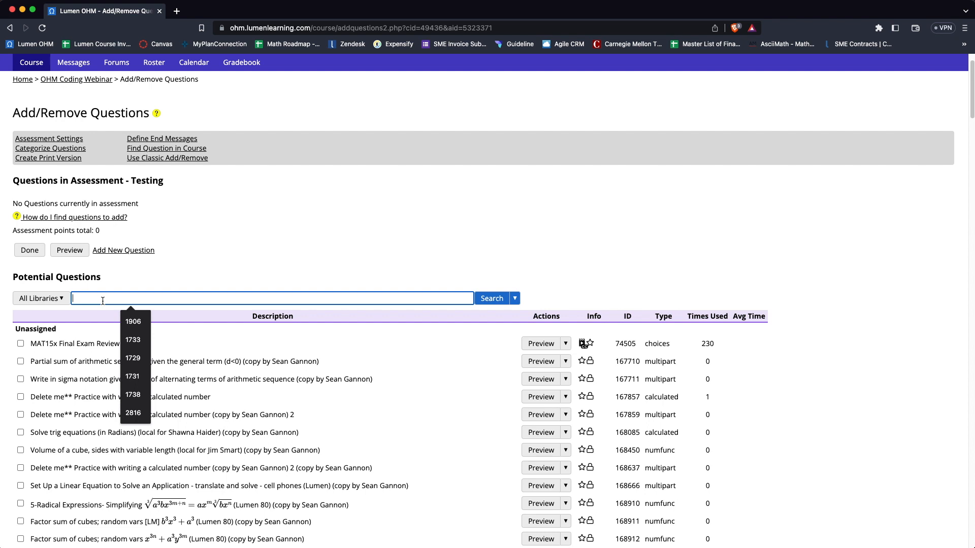
text(Quadratics)
key(Return)
scroll(263, 288, up, 3)
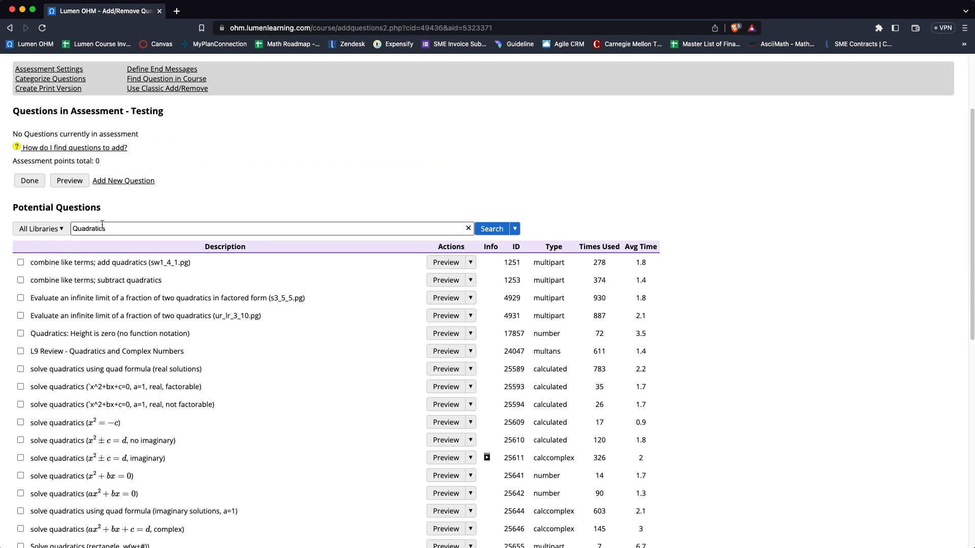
Review the descriptions of the quadratics questions in the search results
drag(146, 262, 116, 262)
click(115, 262)
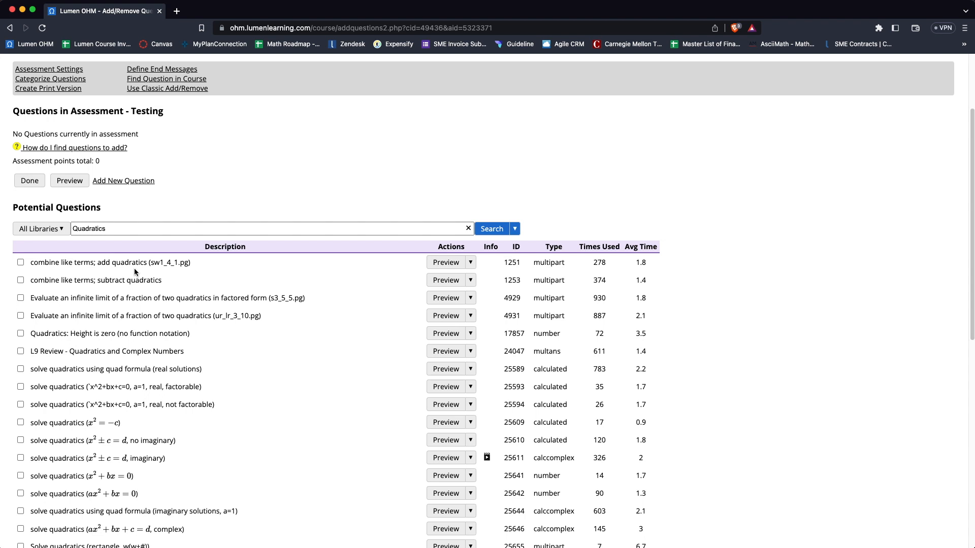
scroll(146, 358, down, 1)
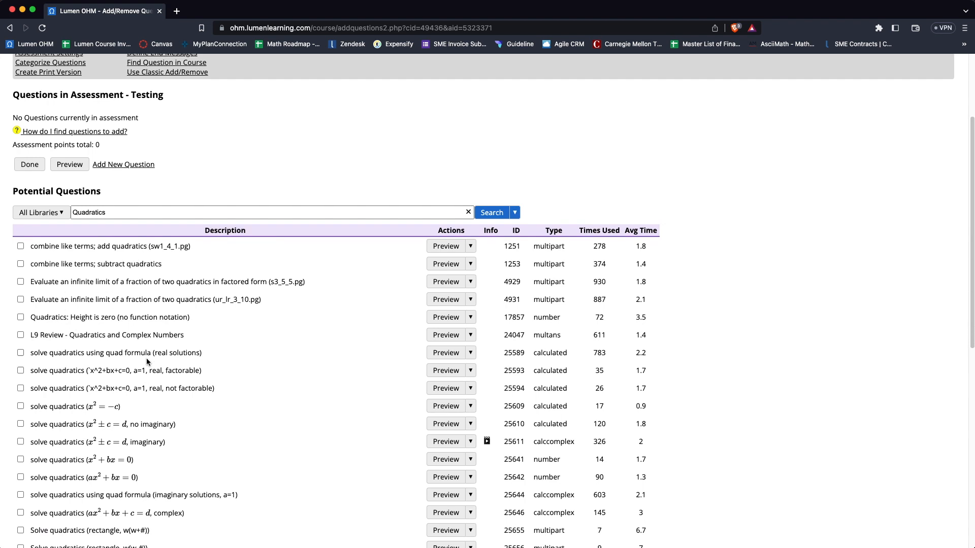
scroll(146, 361, down, 1)
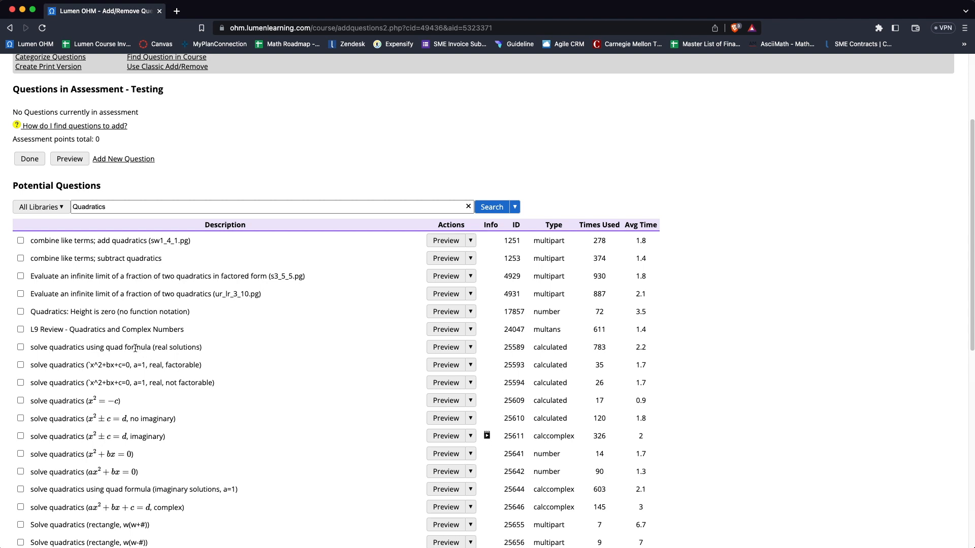
scroll(62, 360, down, 1)
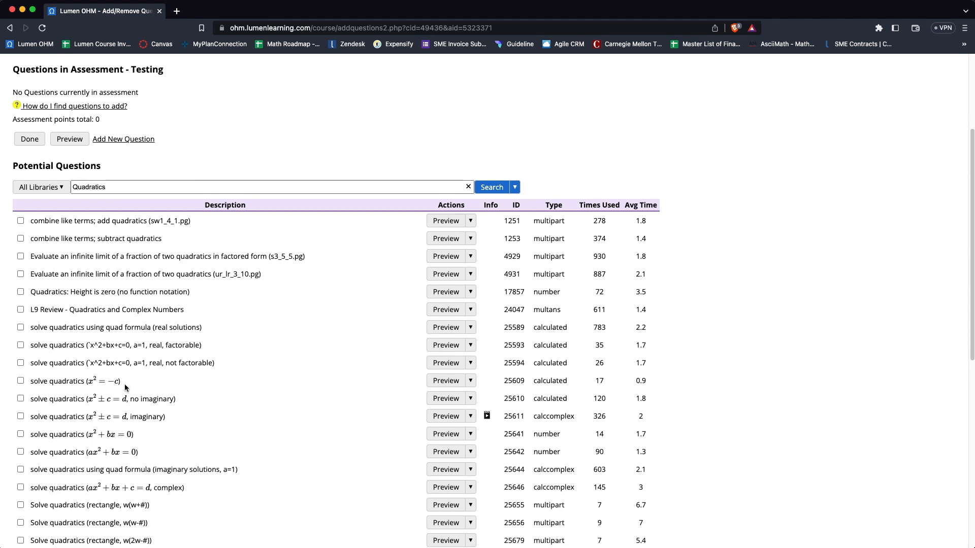
scroll(296, 284, up, 5)
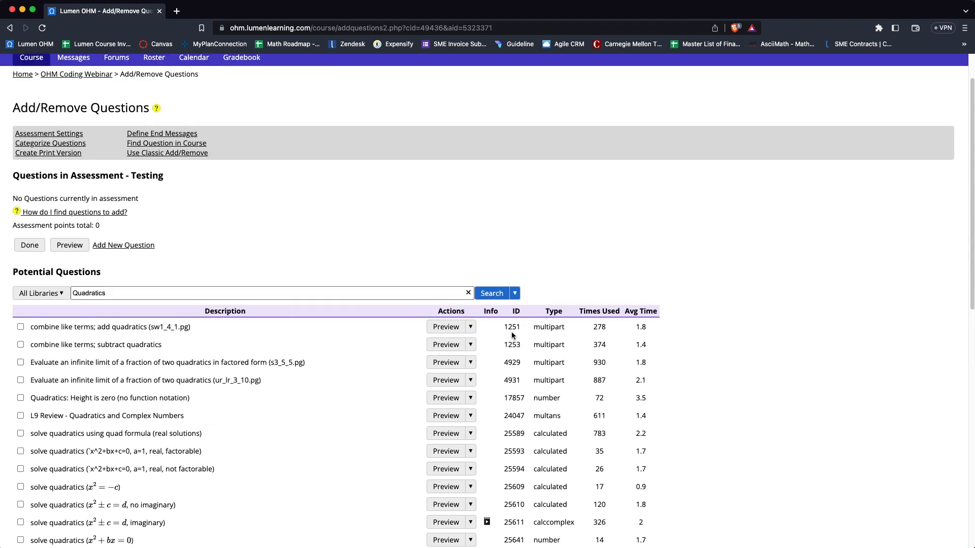
Examine the ID, times used and average time details of the "combine like terms; add quadratics" question
drag(506, 326, 521, 327)
click(611, 321)
drag(608, 327, 594, 328)
scroll(594, 328, down, 1)
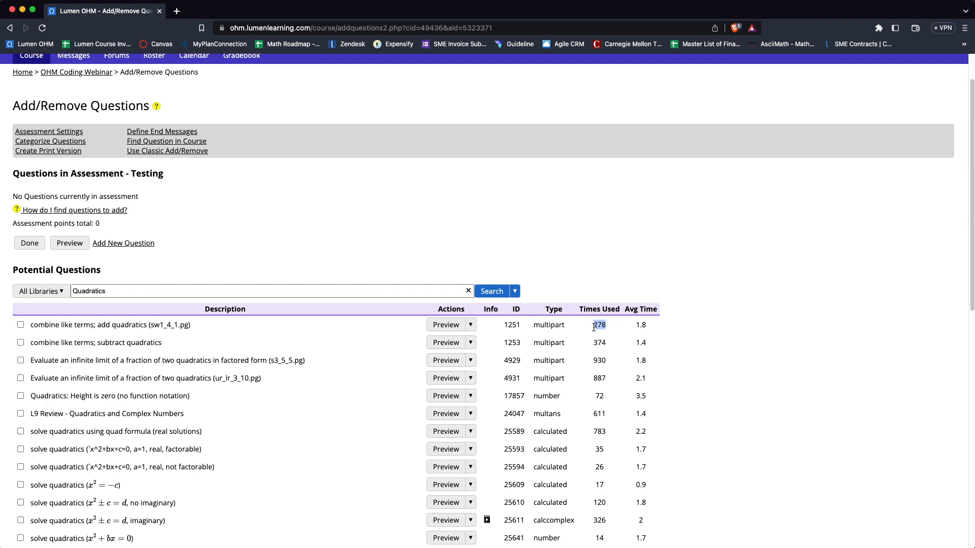
scroll(594, 328, down, 2)
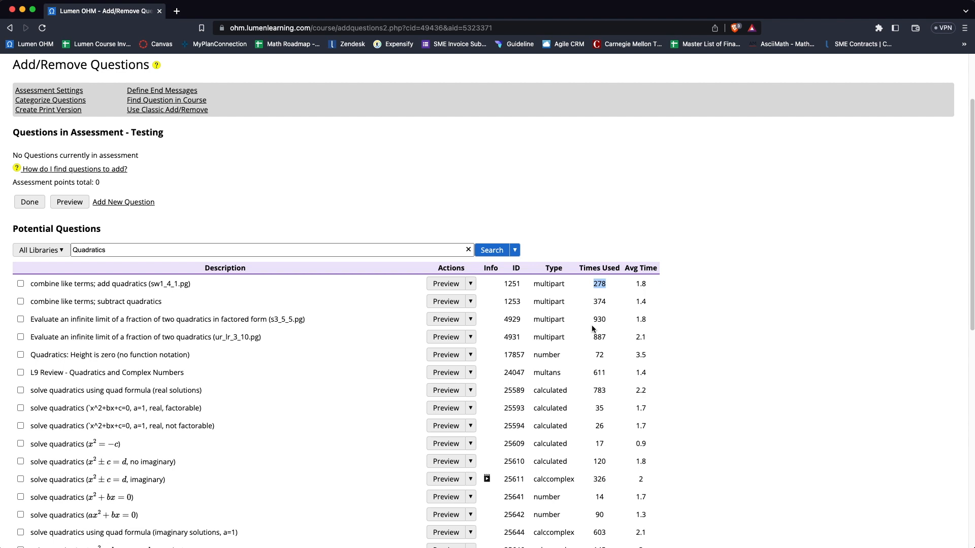
click(637, 283)
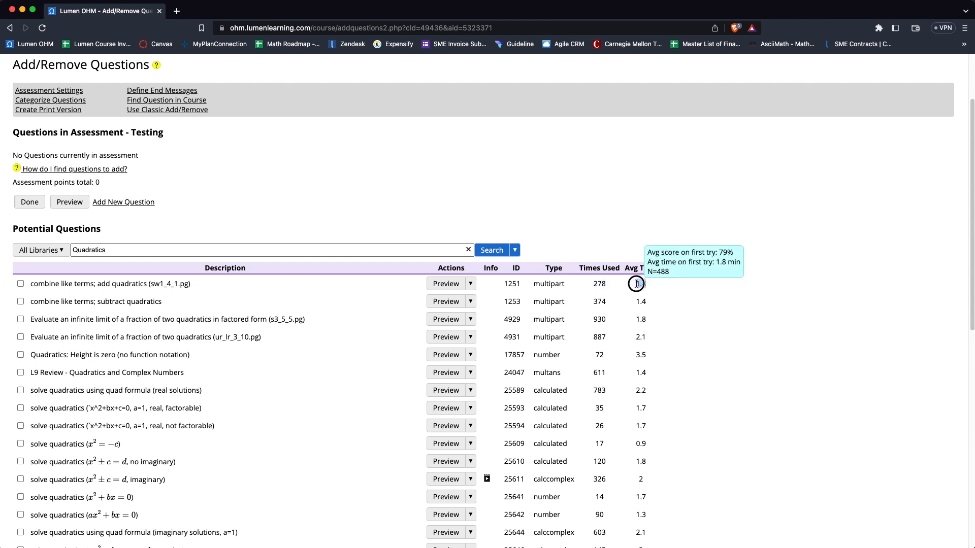
click(635, 284)
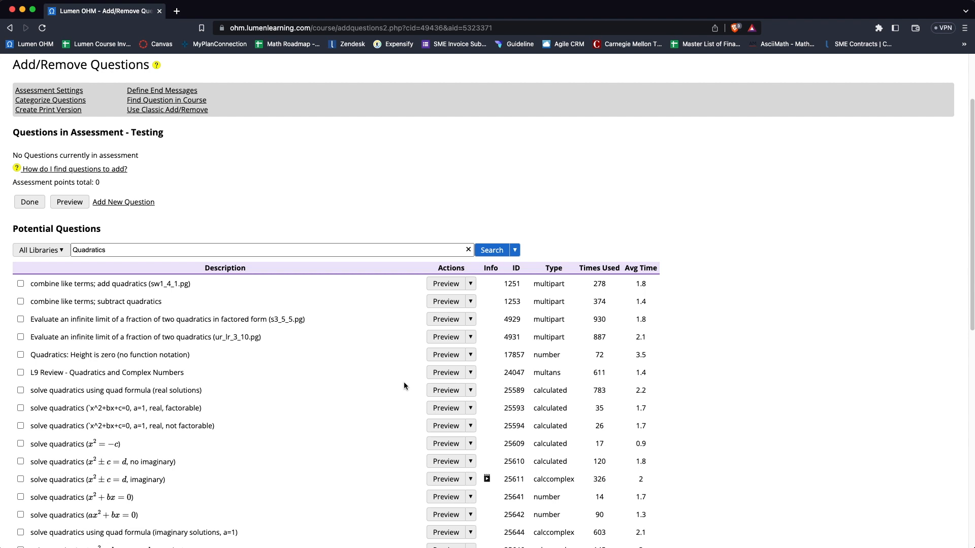
Preview the non-factorable x^2+bx+c=0 question (ID 25594), reveal its answer, and close the preview
click(451, 425)
drag(789, 8, 406, 87)
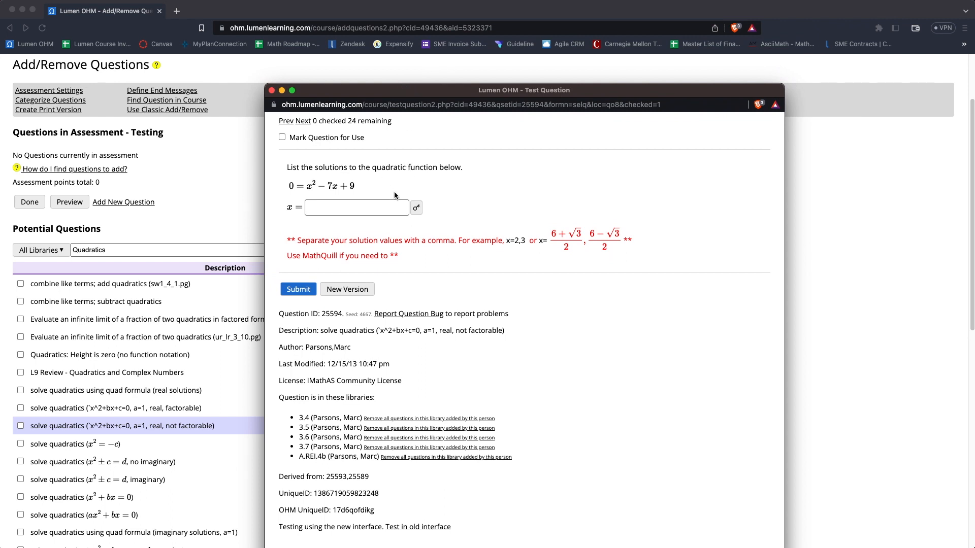
mouse_move(415, 207)
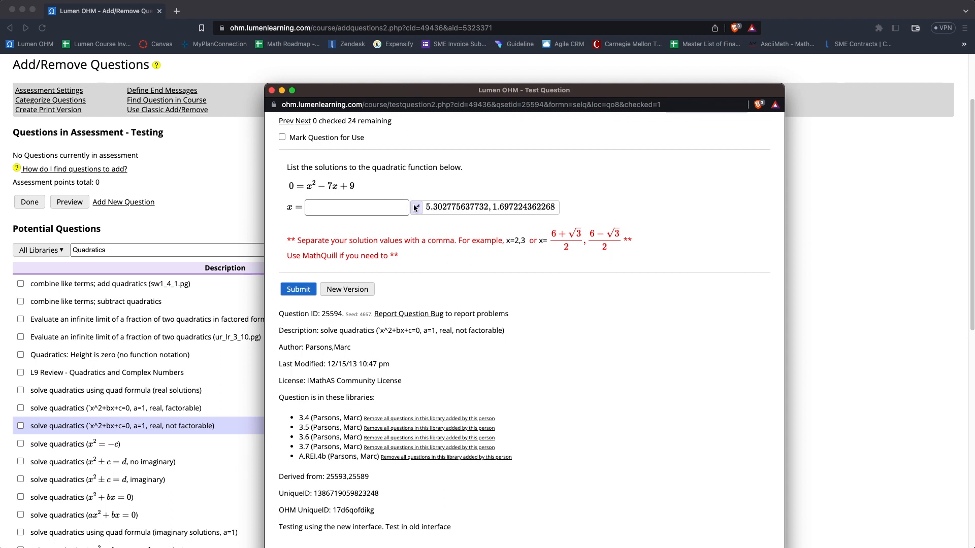
click(270, 91)
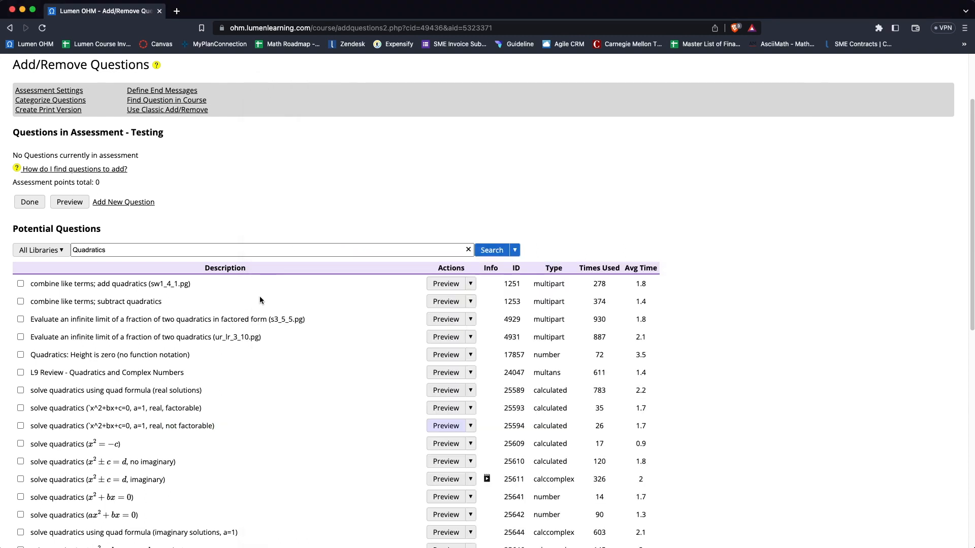
Preview "Evaluate an infinite limit of a fraction of two quadratics (ur_lr_3_10.pg)", reveal part (a)'s answer, and close the preview
scroll(259, 300, down, 5)
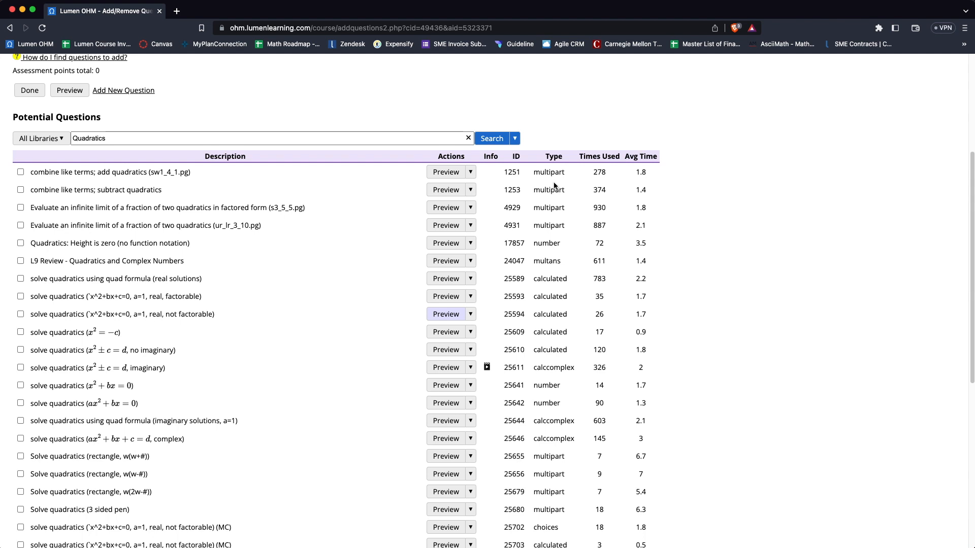
scroll(554, 192, down, 1)
scroll(554, 195, down, 2)
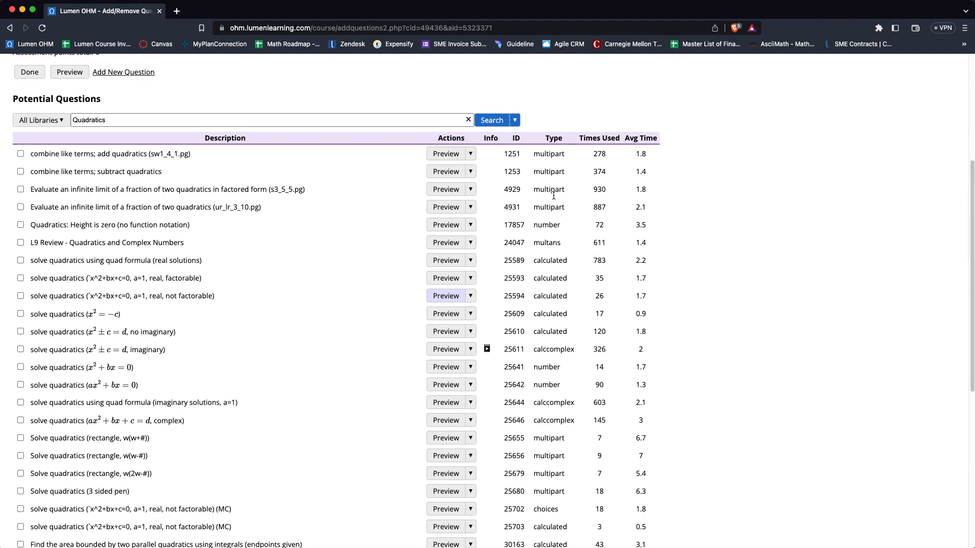
scroll(416, 240, up, 5)
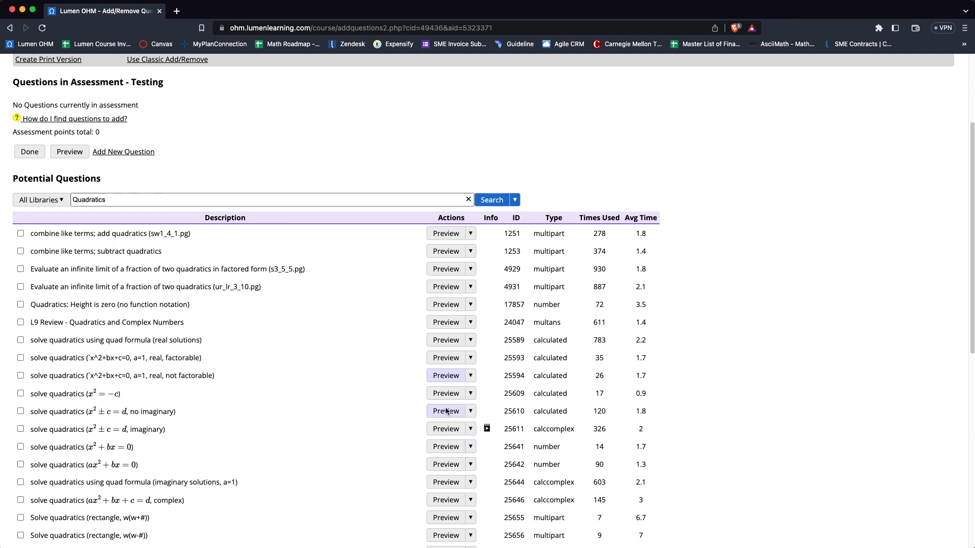
click(453, 285)
drag(738, 3, 406, 75)
click(416, 193)
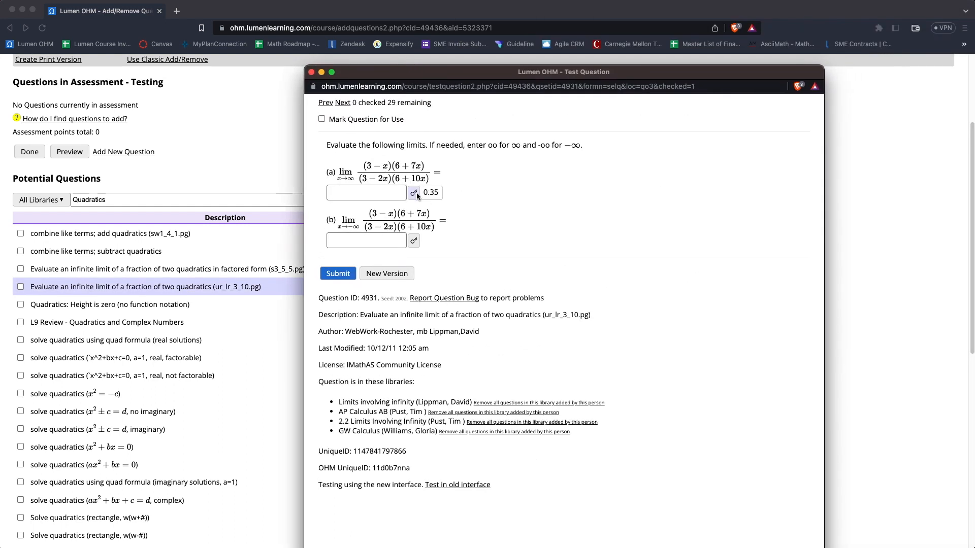
click(311, 72)
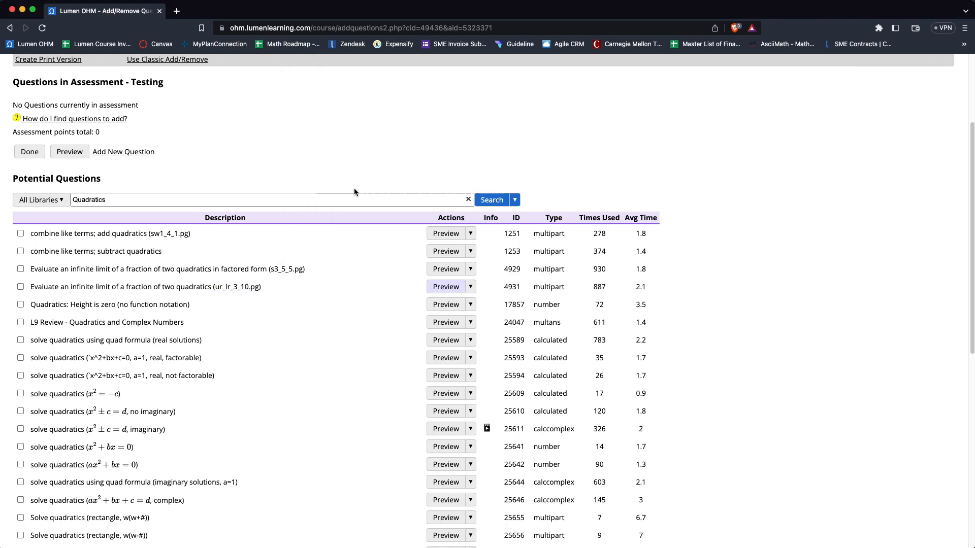
Add the infinite limit question with ID 4931 to the Testing assessment, saving its default question settings
click(471, 287)
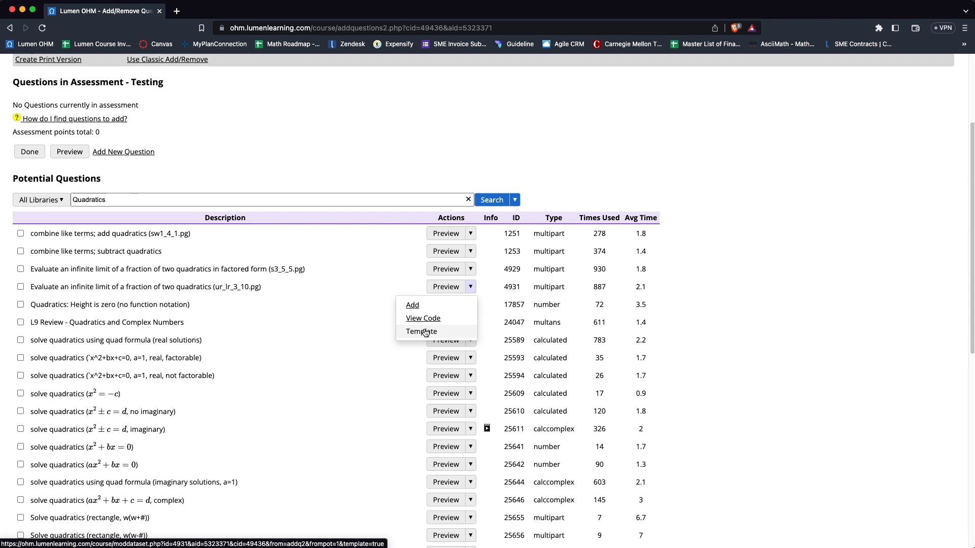
click(415, 306)
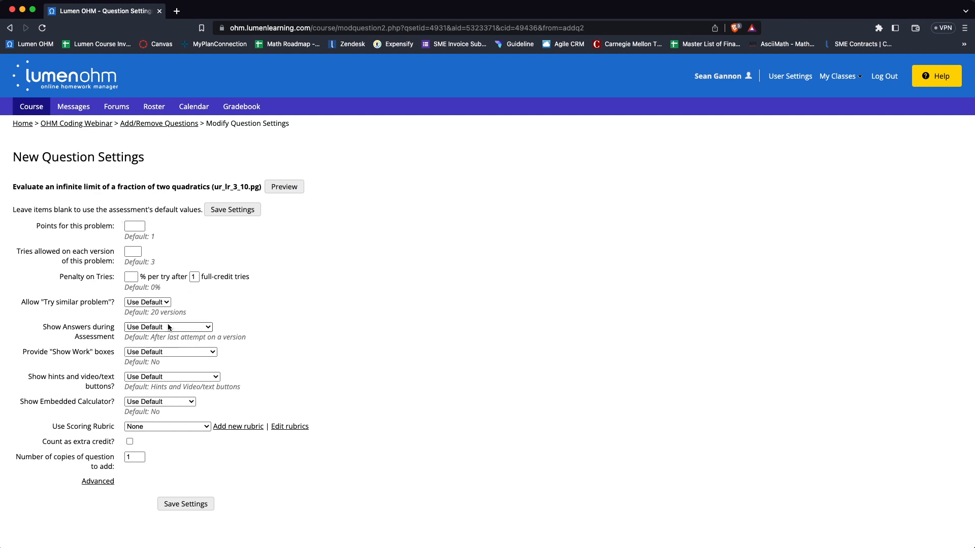
click(187, 504)
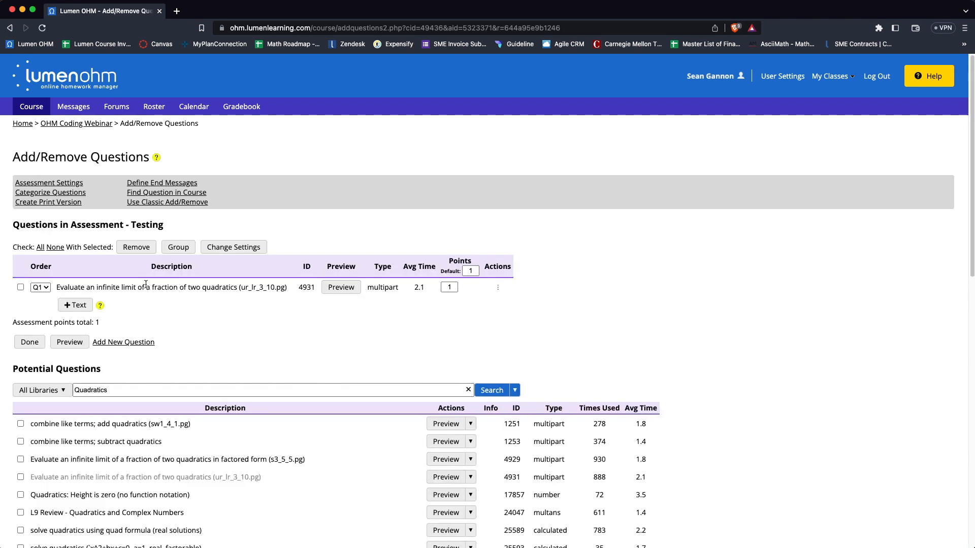
Check the description and ID of the question now listed in the Testing assessment
drag(125, 287, 228, 285)
click(227, 286)
drag(307, 287, 299, 286)
scroll(375, 343, down, 1)
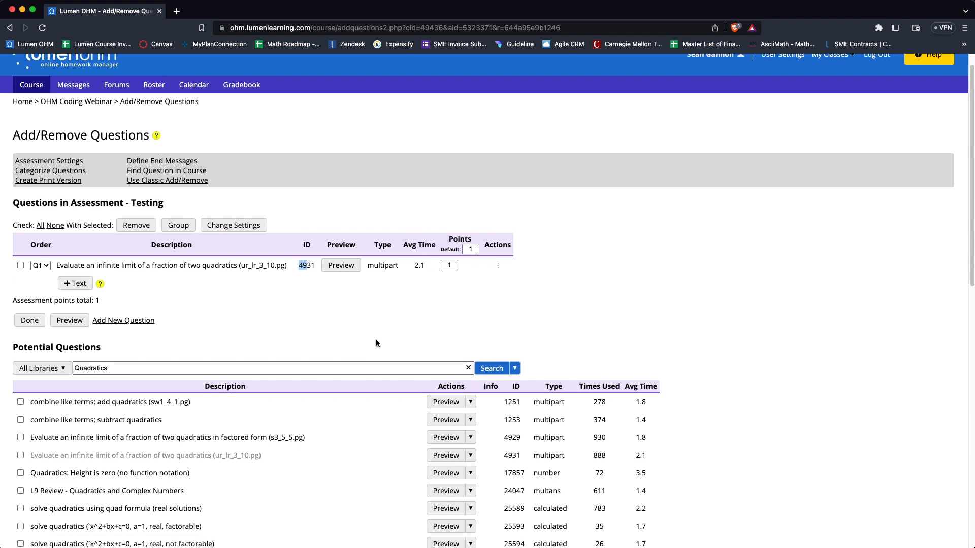